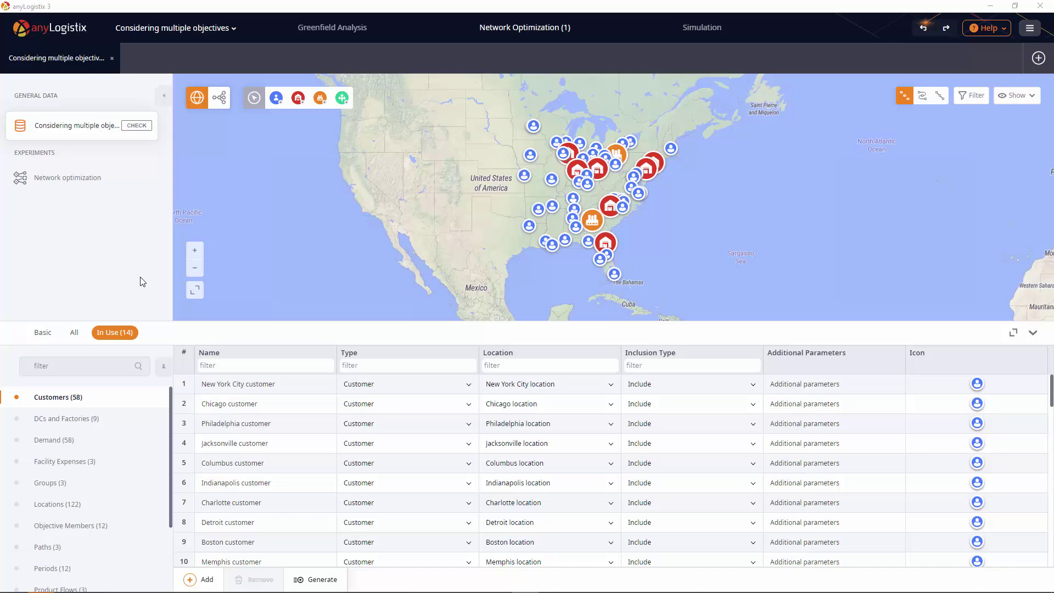
- Review the Vehicle Types table, then the Paths table with CO2 factors 0.24 and 0.09
{"action": "scroll", "coordinate": [145, 450], "scroll_direction": "down", "scroll_amount": 2}
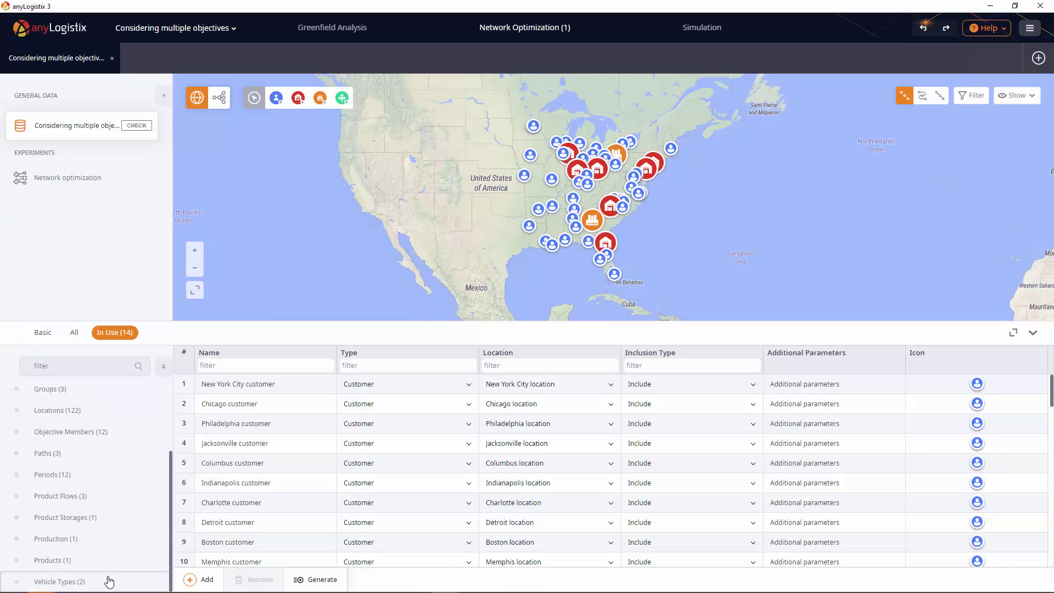
{"action": "left_click", "coordinate": [110, 581]}
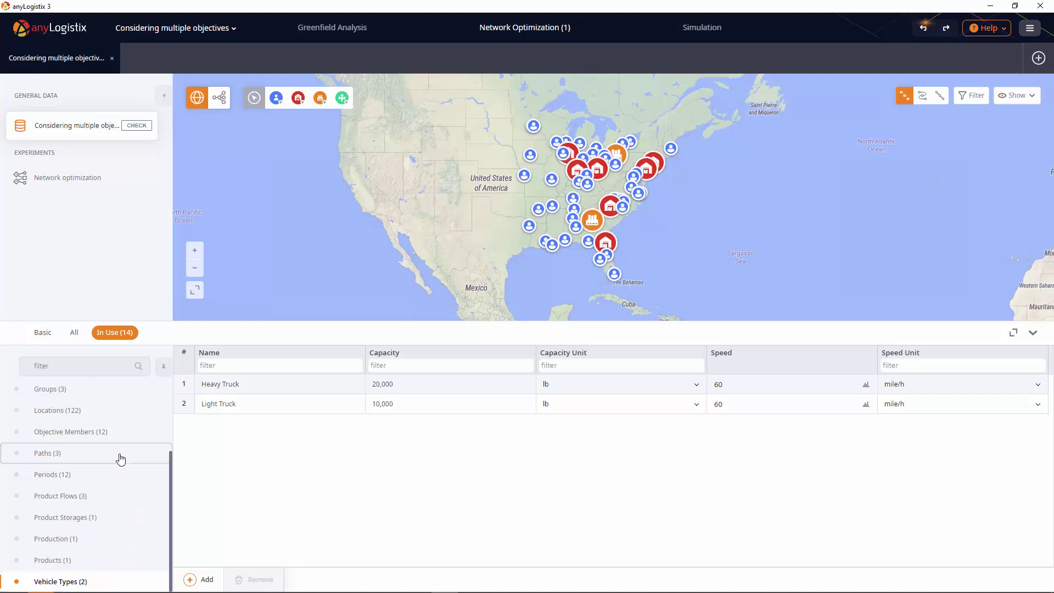
{"action": "left_click", "coordinate": [121, 459]}
{"action": "left_click_drag", "start_coordinate": [314, 565], "coordinate": [450, 571]}
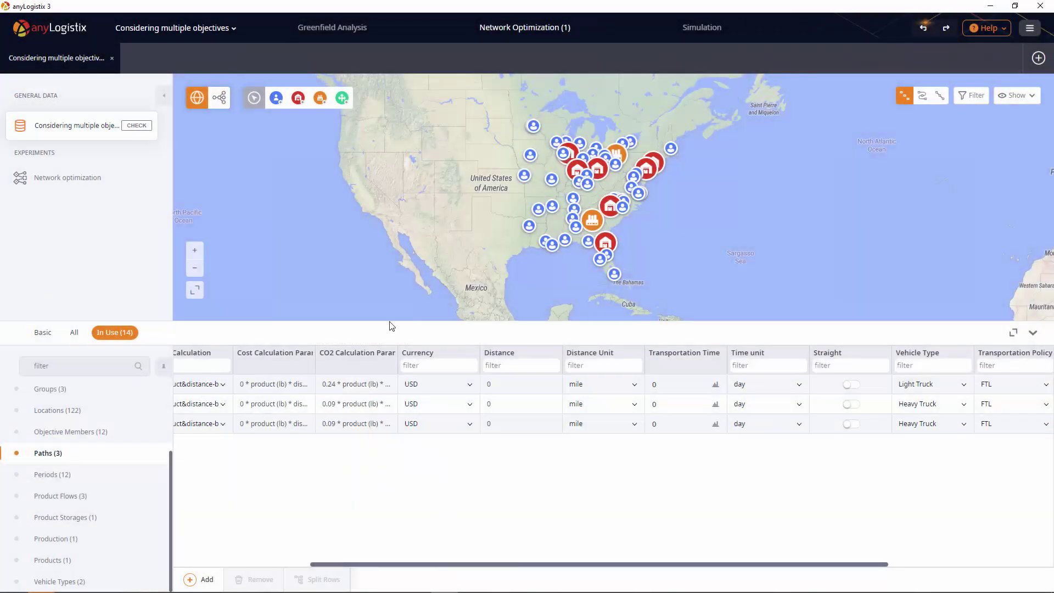
- Run the Network optimization experiment for a single-iteration result, then return to the scenario's data tables
{"action": "left_click", "coordinate": [137, 181]}
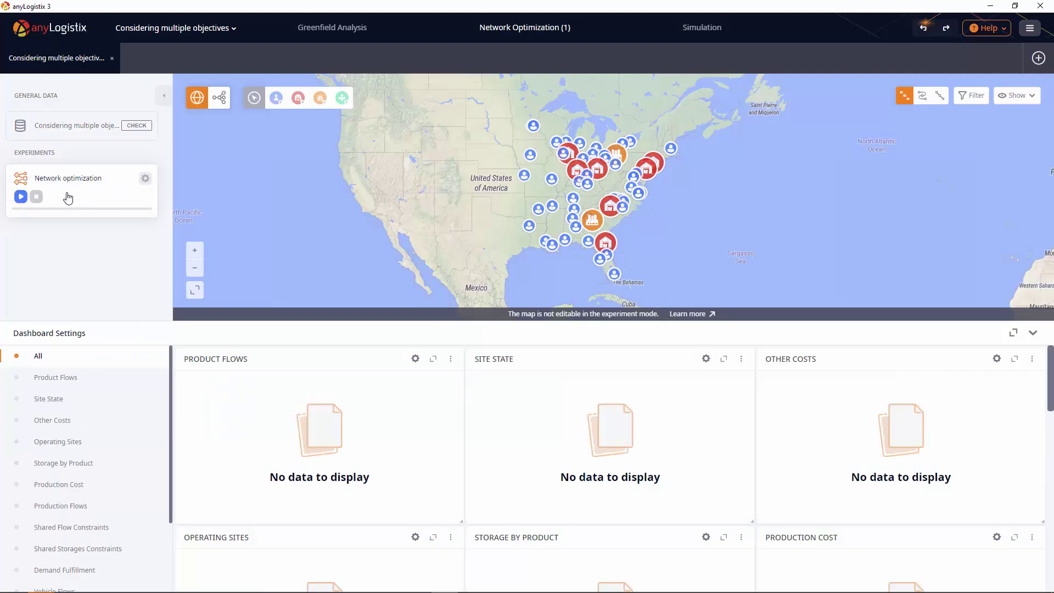
{"action": "left_click", "coordinate": [20, 196]}
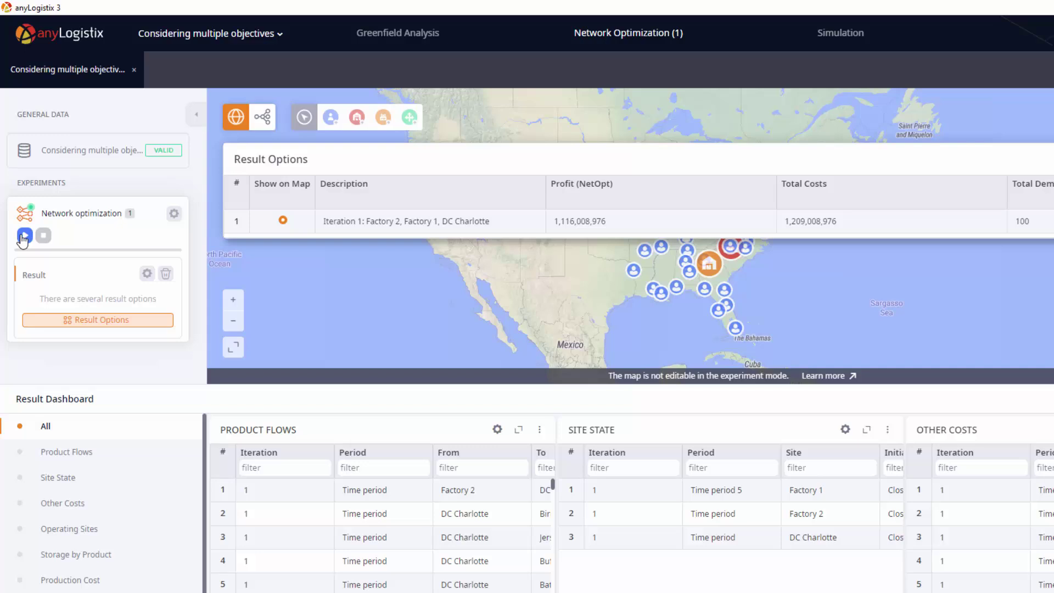
{"action": "left_click", "coordinate": [121, 161]}
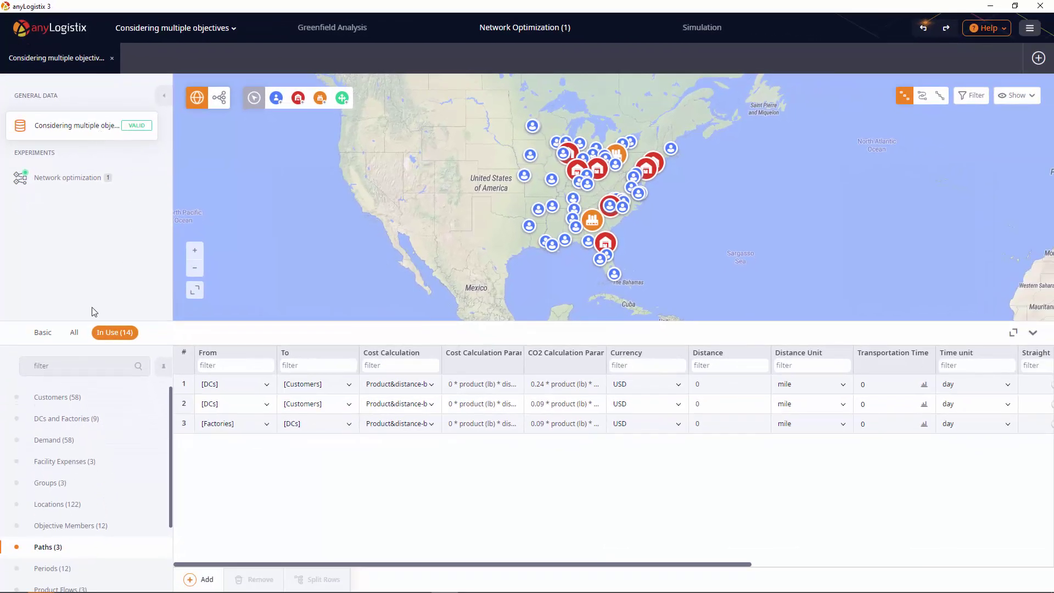
- Under All tables, add a Custom Constraints row whose left-hand side is the assigned name 'Total Profit'
{"action": "left_click", "coordinate": [73, 333]}
{"action": "left_click", "coordinate": [147, 487]}
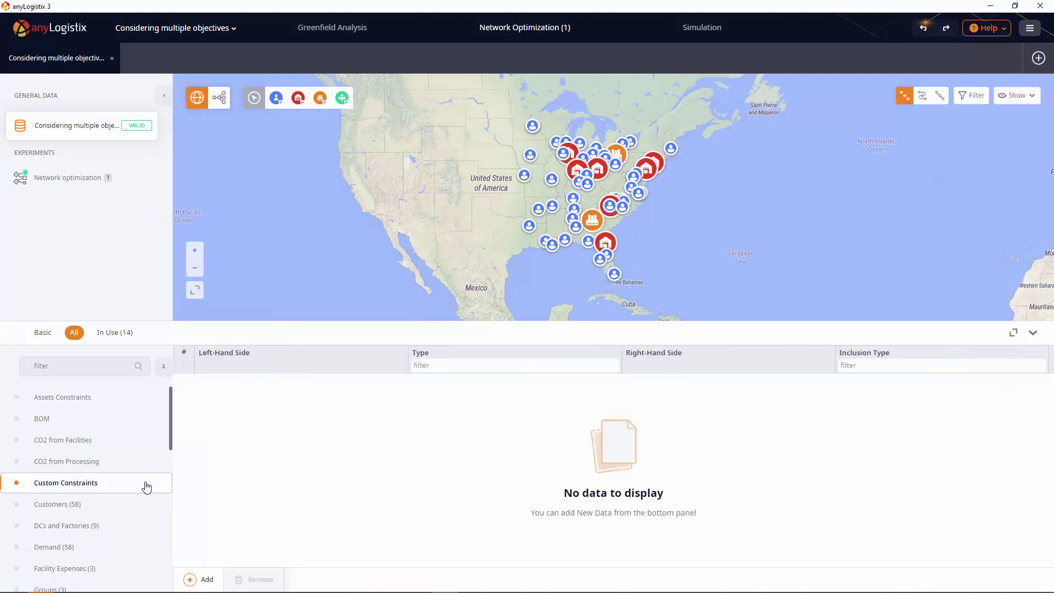
{"action": "left_click", "coordinate": [214, 580]}
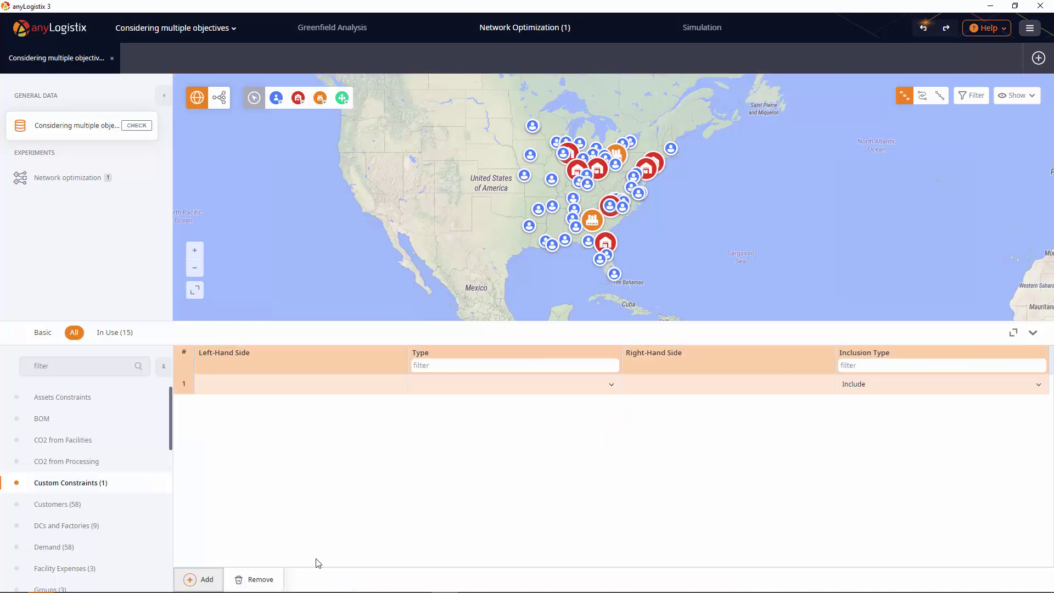
{"action": "double_click", "coordinate": [351, 384]}
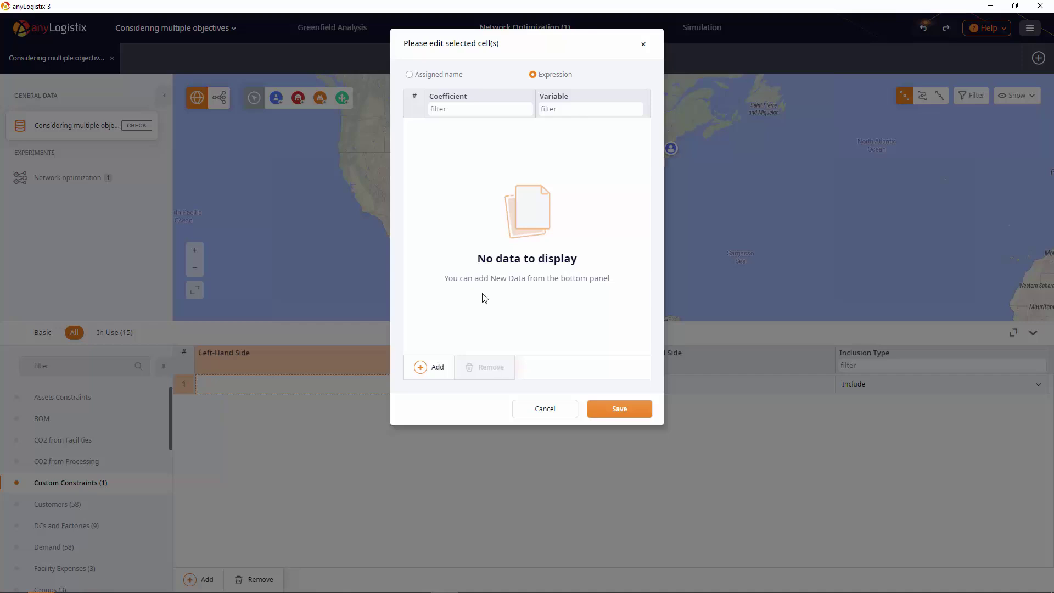
{"action": "left_click", "coordinate": [437, 76]}
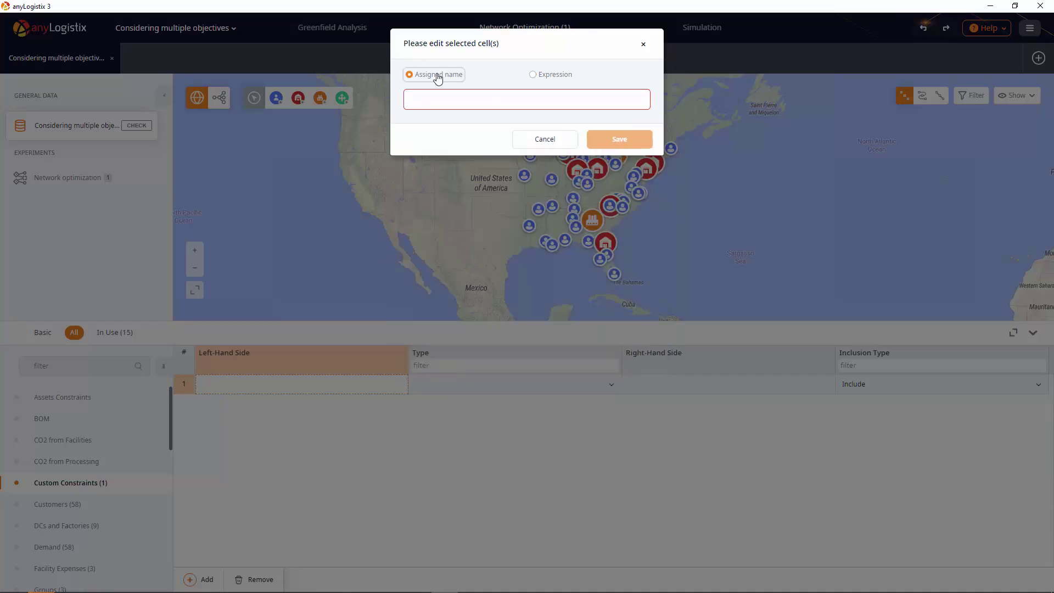
{"action": "left_click", "coordinate": [460, 99]}
{"action": "type", "text": "Total Profit"}
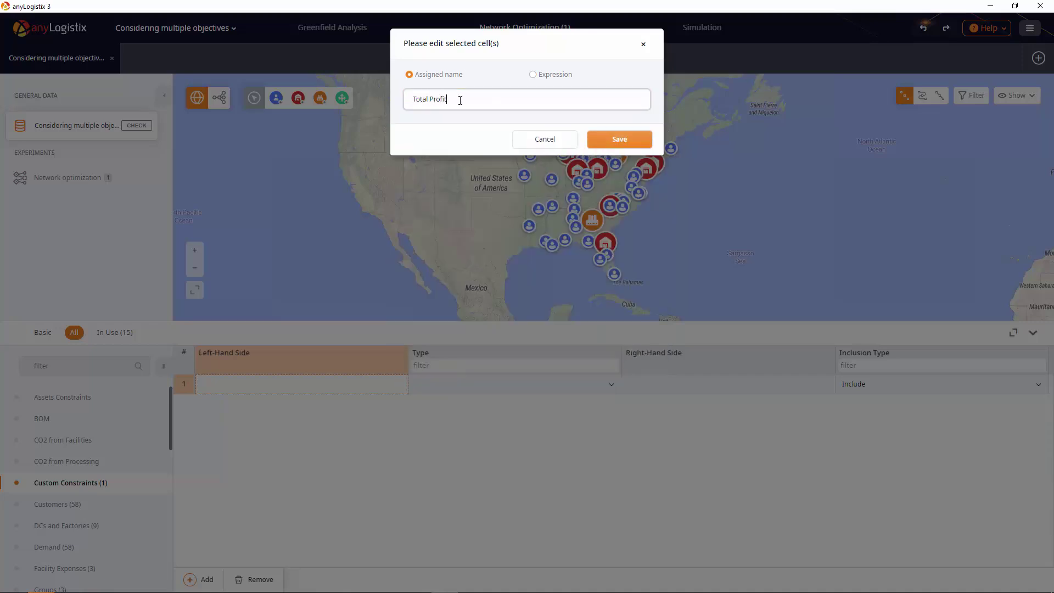
{"action": "left_click", "coordinate": [620, 139]}
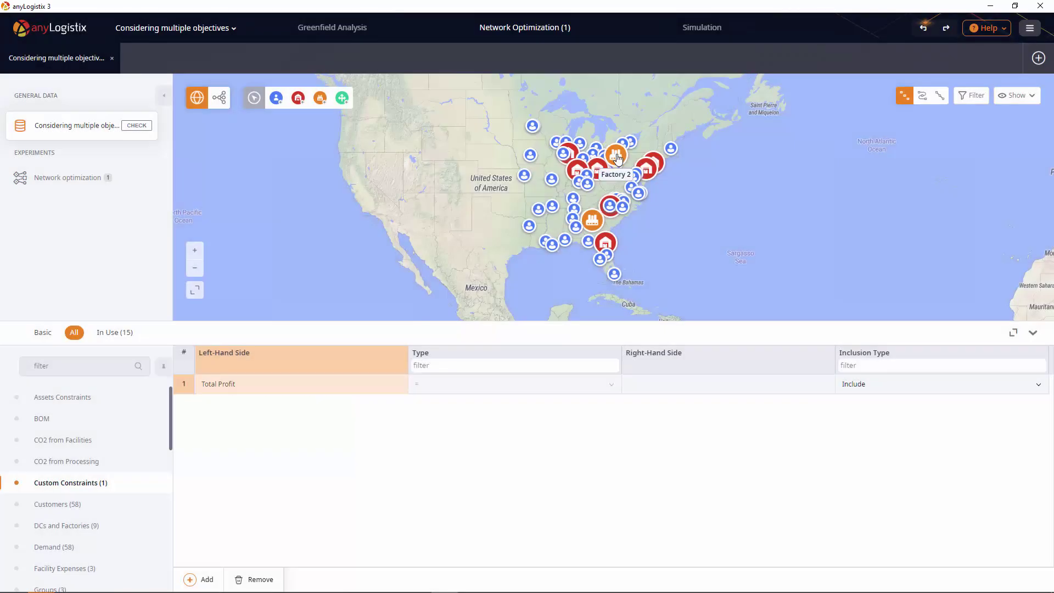
- Add Total Carrying Cost, Total Initial Cost and Total Other Cost as right-hand side terms
{"action": "double_click", "coordinate": [675, 389]}
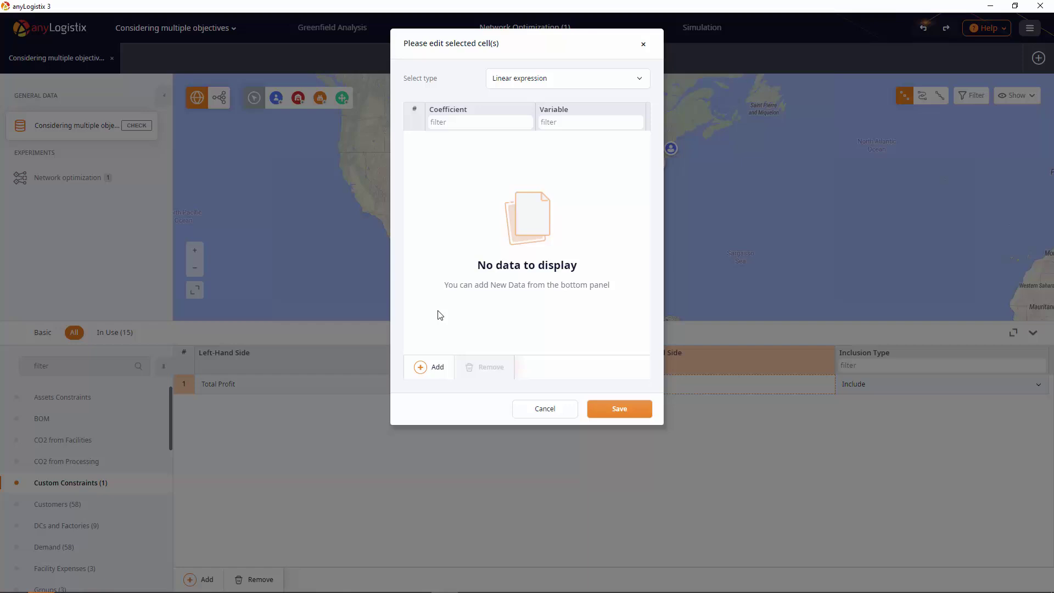
{"action": "left_click", "coordinate": [417, 367]}
{"action": "left_click", "coordinate": [633, 145]}
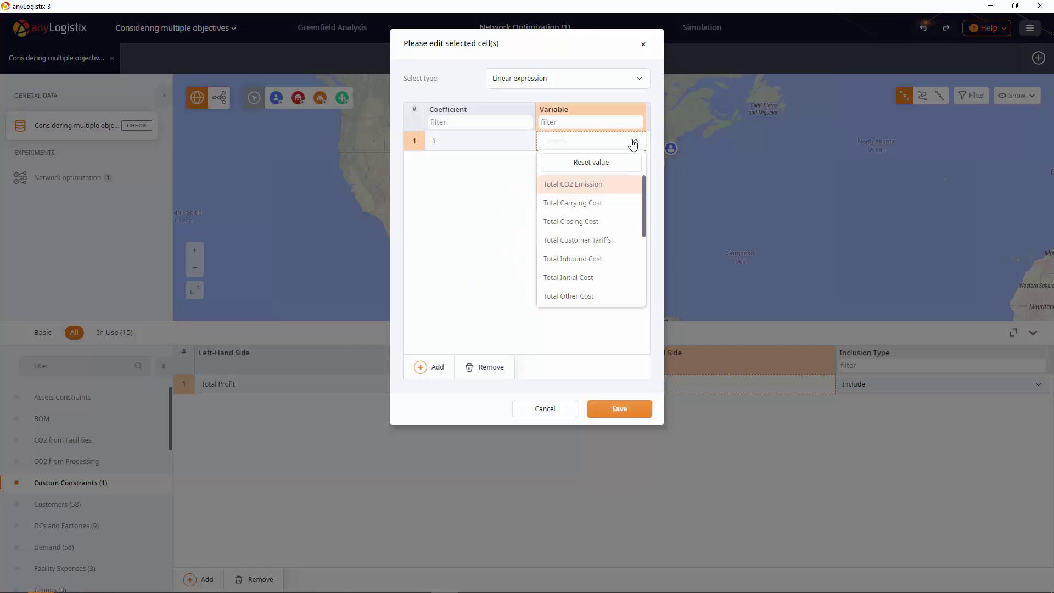
{"action": "left_click", "coordinate": [588, 203]}
{"action": "left_click", "coordinate": [433, 367]}
{"action": "left_click", "coordinate": [633, 162]}
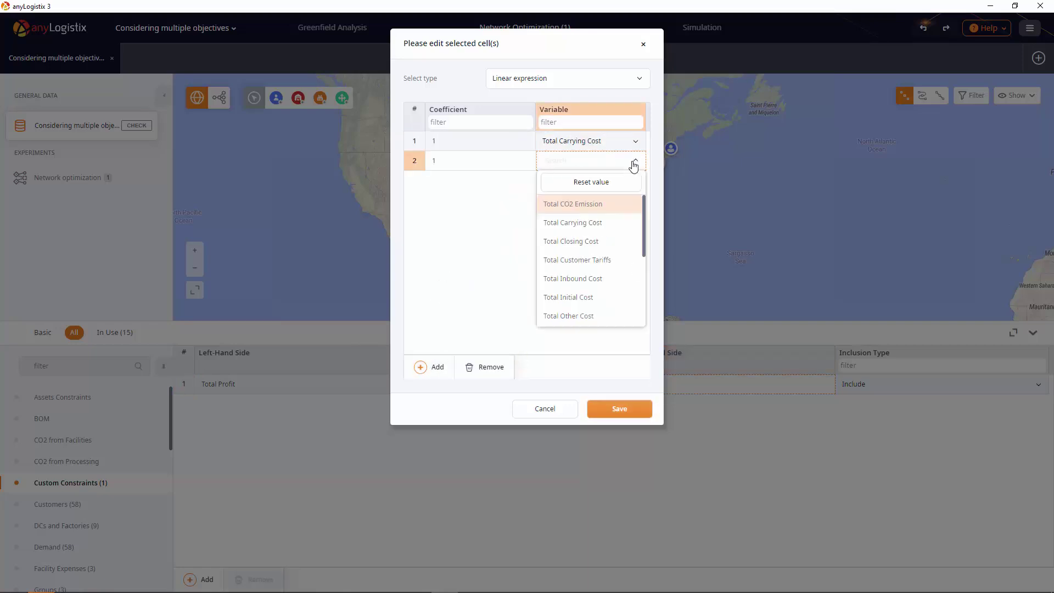
{"action": "left_click", "coordinate": [579, 277]}
{"action": "left_click", "coordinate": [434, 366]}
{"action": "left_click", "coordinate": [632, 180]}
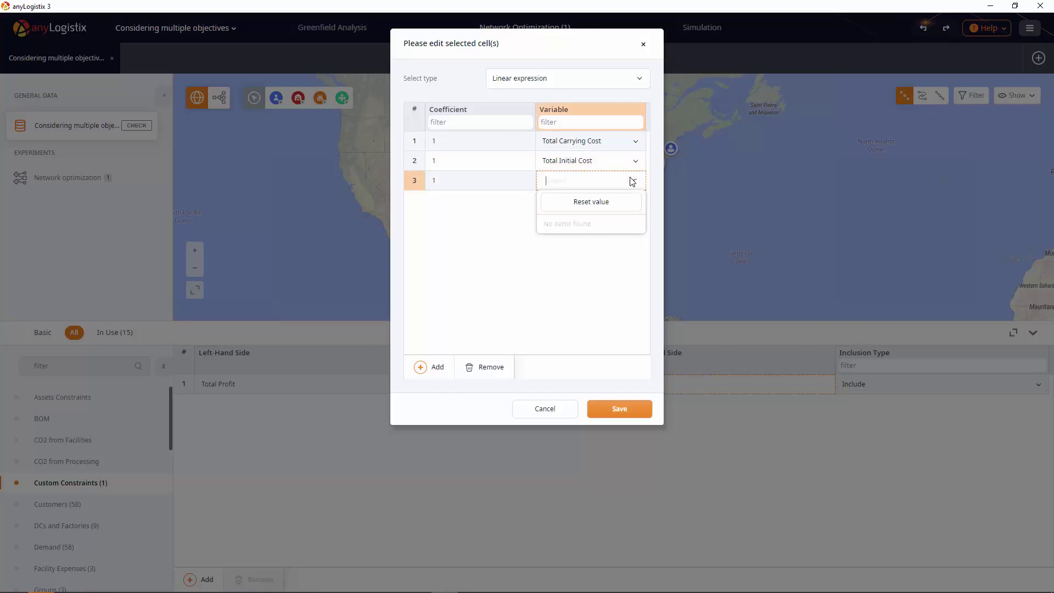
{"action": "left_click", "coordinate": [574, 300]}
- Add Total Production Cost, Total Transportation Cost and Total Revenue as further right-hand side terms
{"action": "left_click", "coordinate": [433, 367]}
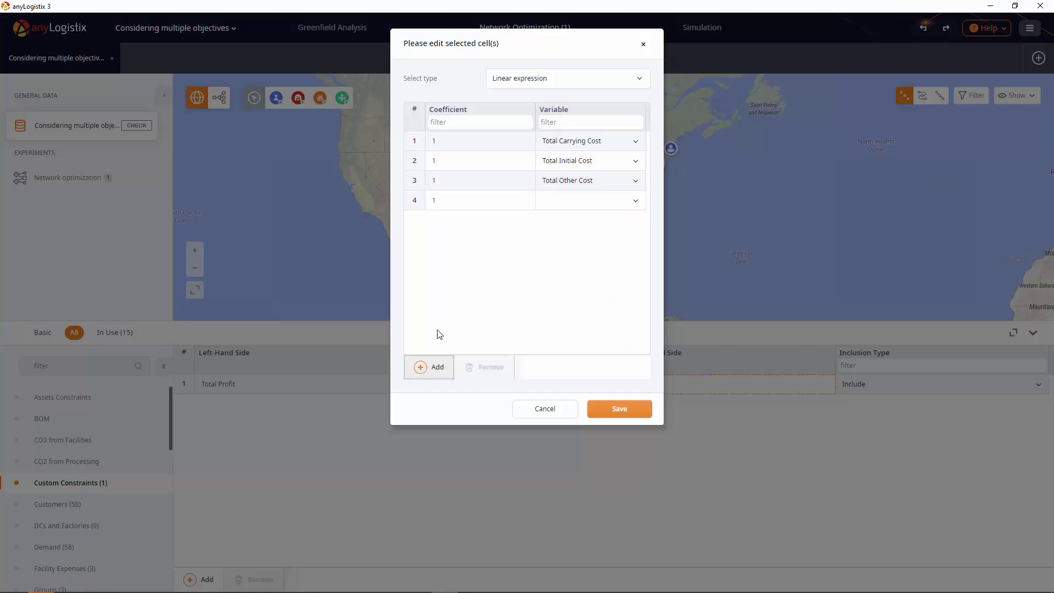
{"action": "left_click", "coordinate": [635, 200]}
{"action": "left_click", "coordinate": [576, 267]}
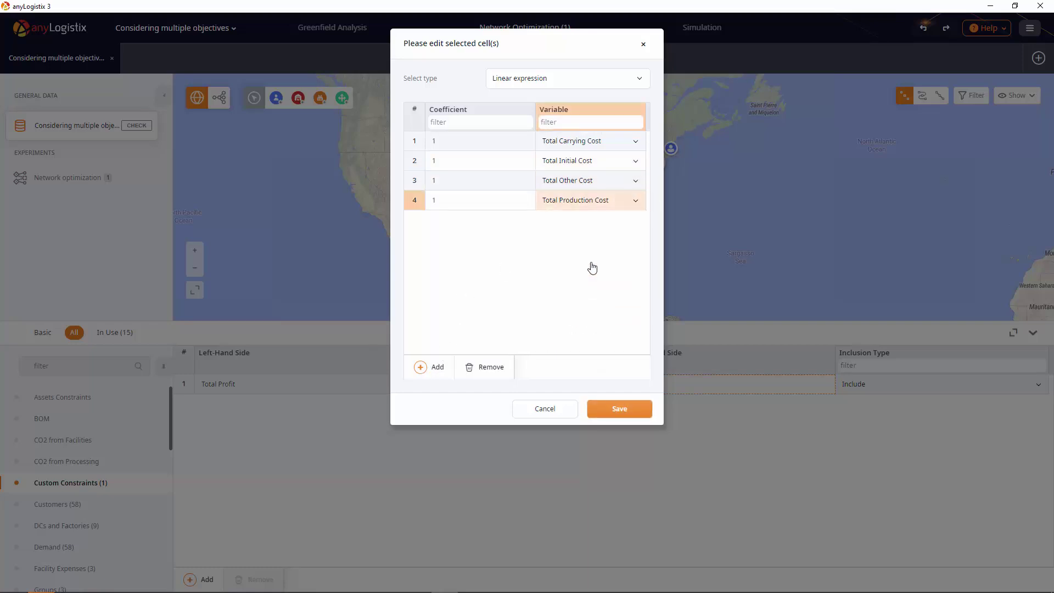
{"action": "left_click", "coordinate": [434, 367]}
{"action": "left_click", "coordinate": [635, 219]}
{"action": "scroll", "coordinate": [597, 303], "scroll_direction": "down", "scroll_amount": 2}
{"action": "left_click", "coordinate": [581, 320]}
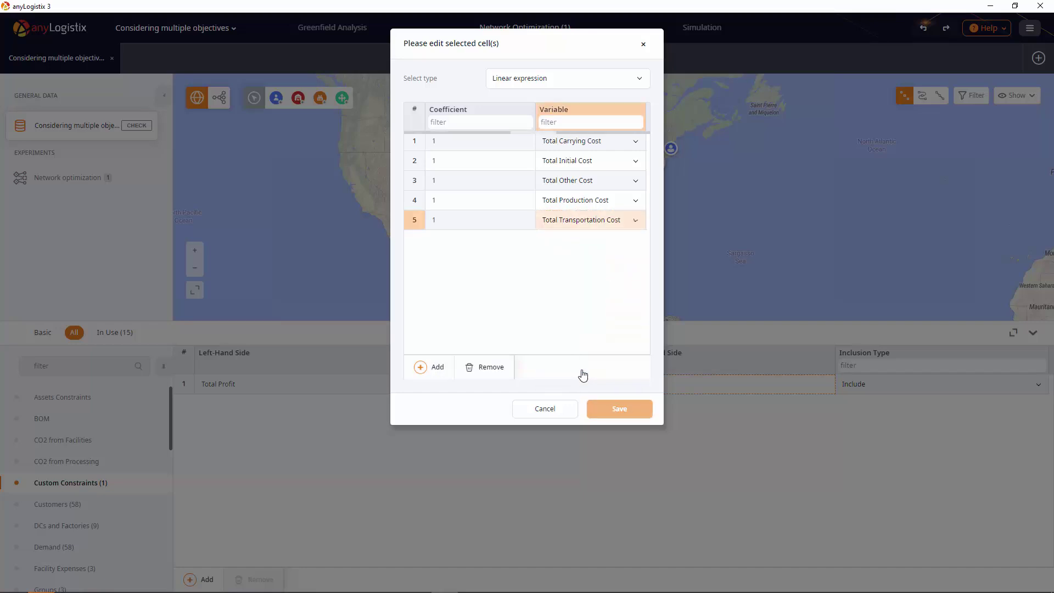
{"action": "left_click", "coordinate": [439, 367]}
{"action": "left_click", "coordinate": [635, 239]}
{"action": "scroll", "coordinate": [608, 307], "scroll_direction": "down", "scroll_amount": 3}
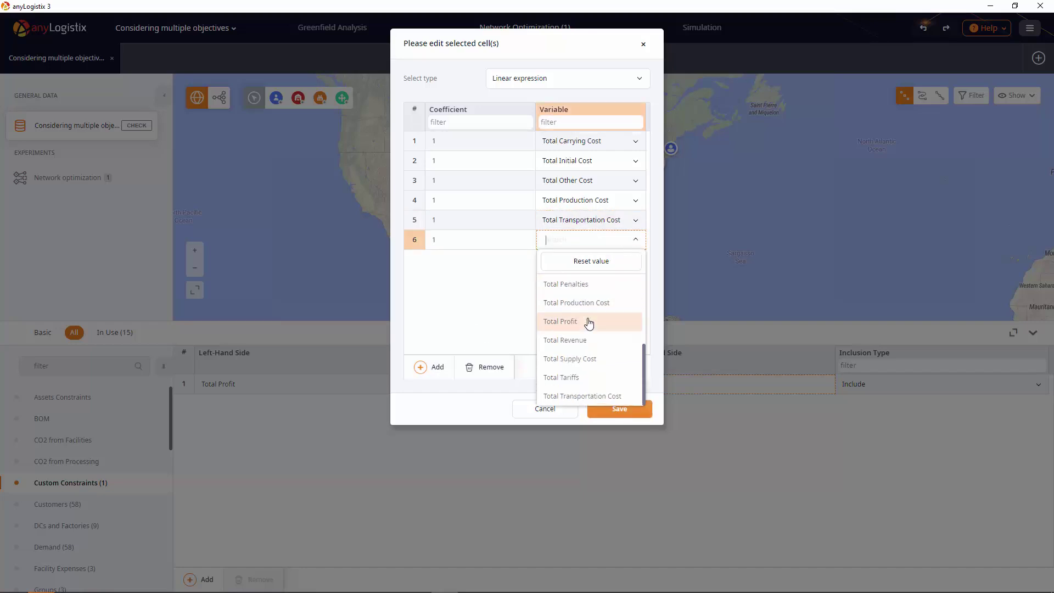
{"action": "left_click", "coordinate": [588, 340]}
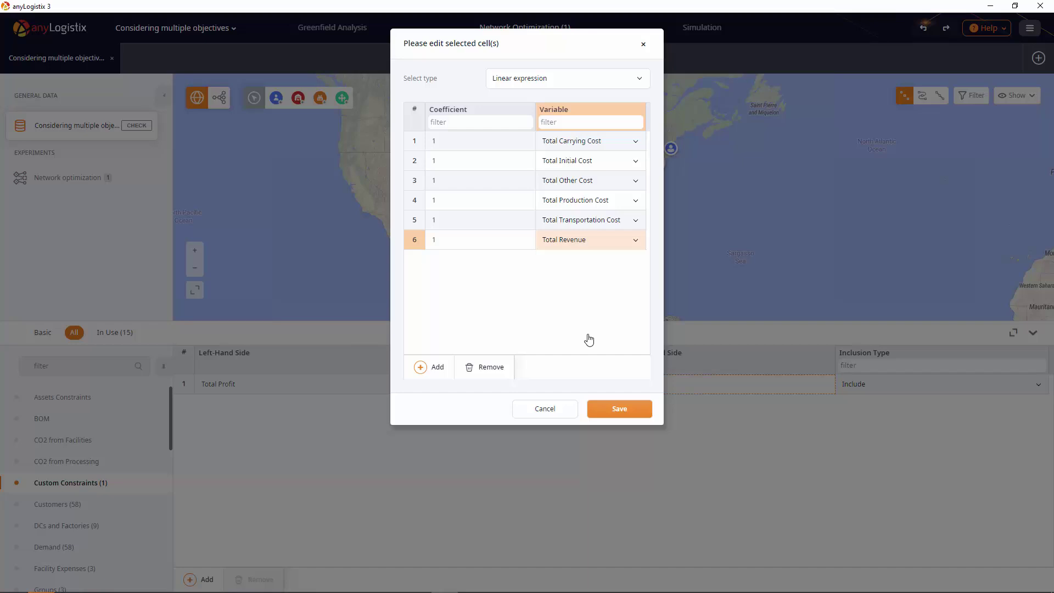
- Set the five cost terms' coefficients to -1 and save the right-hand side expression
{"action": "left_click", "coordinate": [490, 220]}
{"action": "left_click", "coordinate": [492, 142], "text": "shift"}
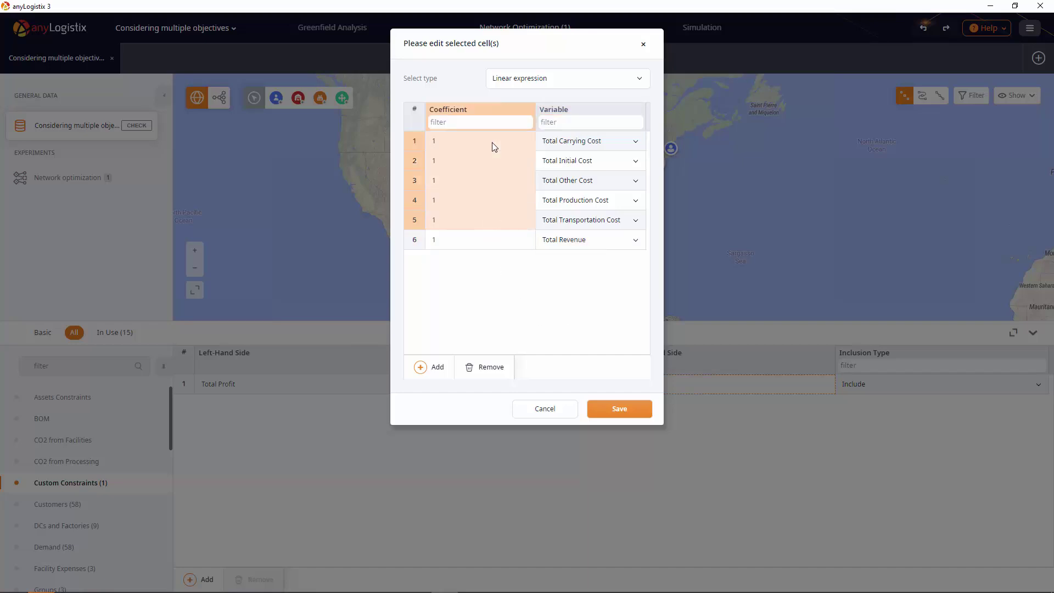
{"action": "double_click", "coordinate": [492, 143]}
{"action": "type", "text": "-1"}
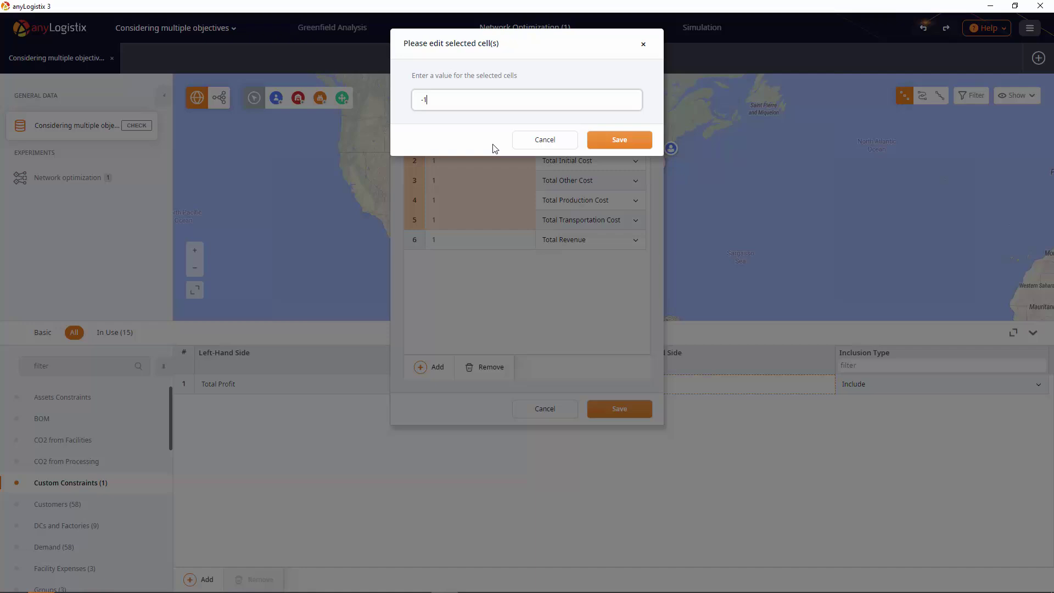
{"action": "left_click", "coordinate": [626, 141]}
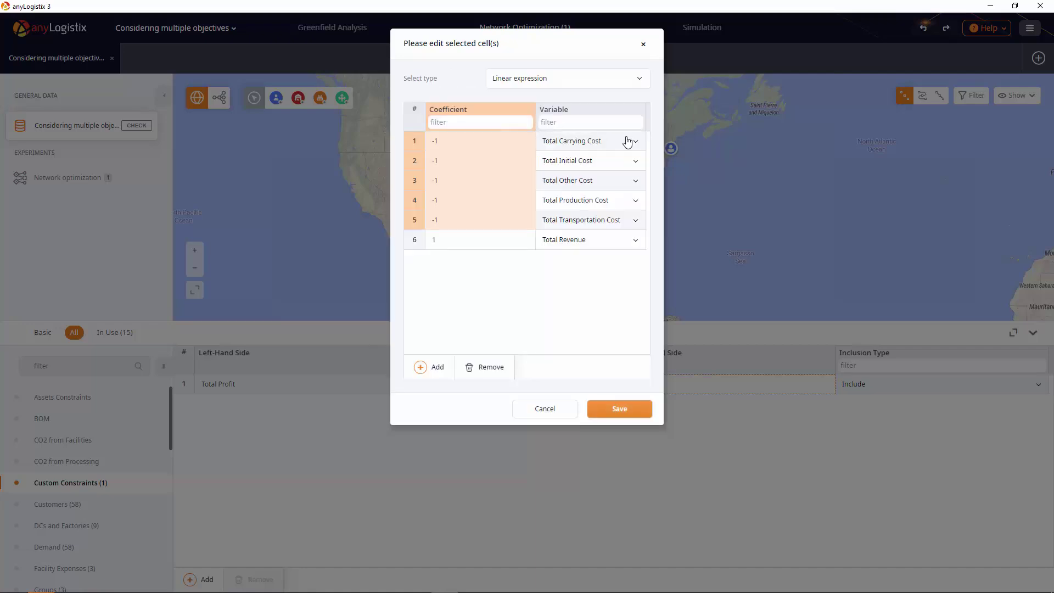
{"action": "left_click", "coordinate": [602, 410]}
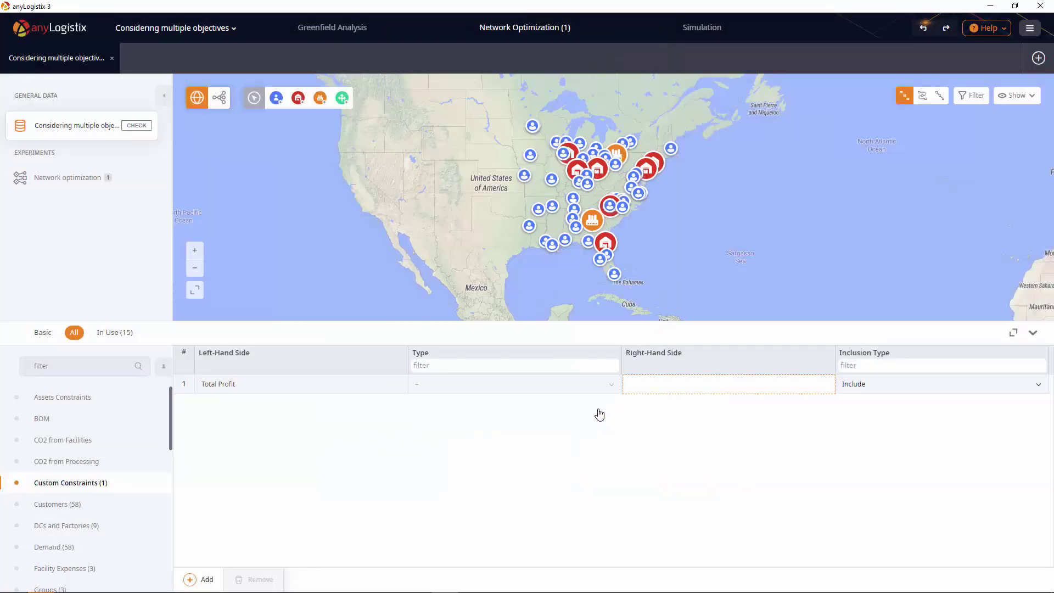
- Add a second custom constraint with Total Profit as its left-hand side
{"action": "left_click", "coordinate": [205, 580]}
{"action": "double_click", "coordinate": [359, 406]}
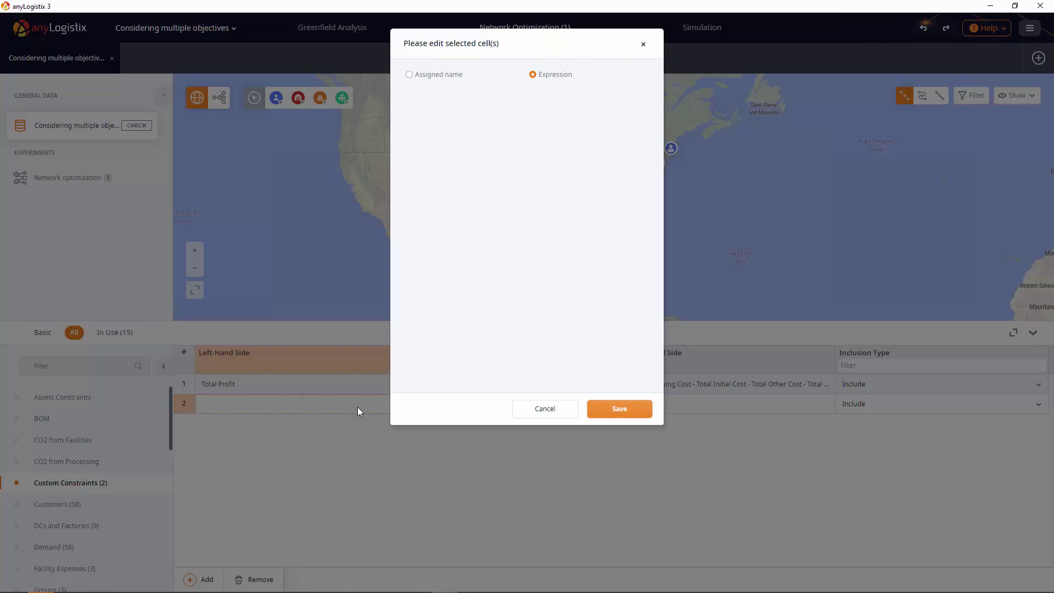
{"action": "left_click", "coordinate": [422, 368]}
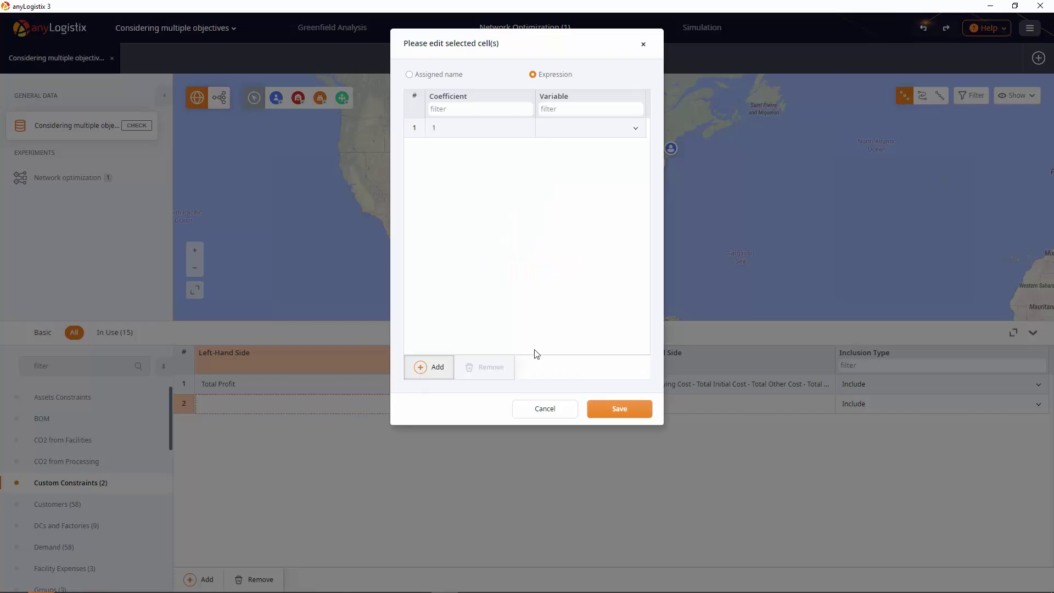
{"action": "left_click", "coordinate": [636, 130]}
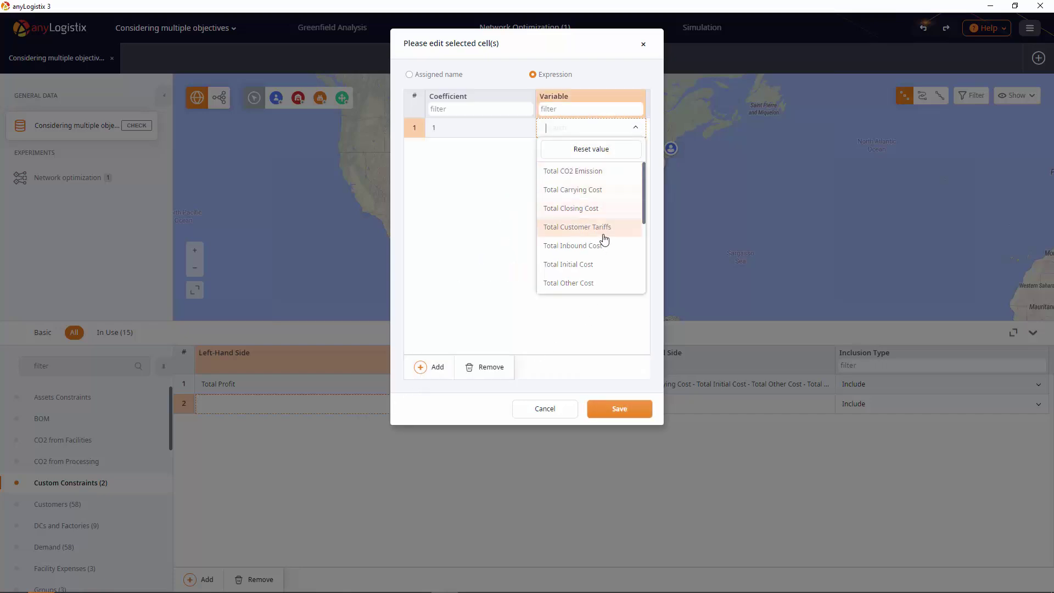
{"action": "scroll", "coordinate": [601, 264], "scroll_direction": "down", "scroll_amount": 3}
{"action": "left_click", "coordinate": [601, 253]}
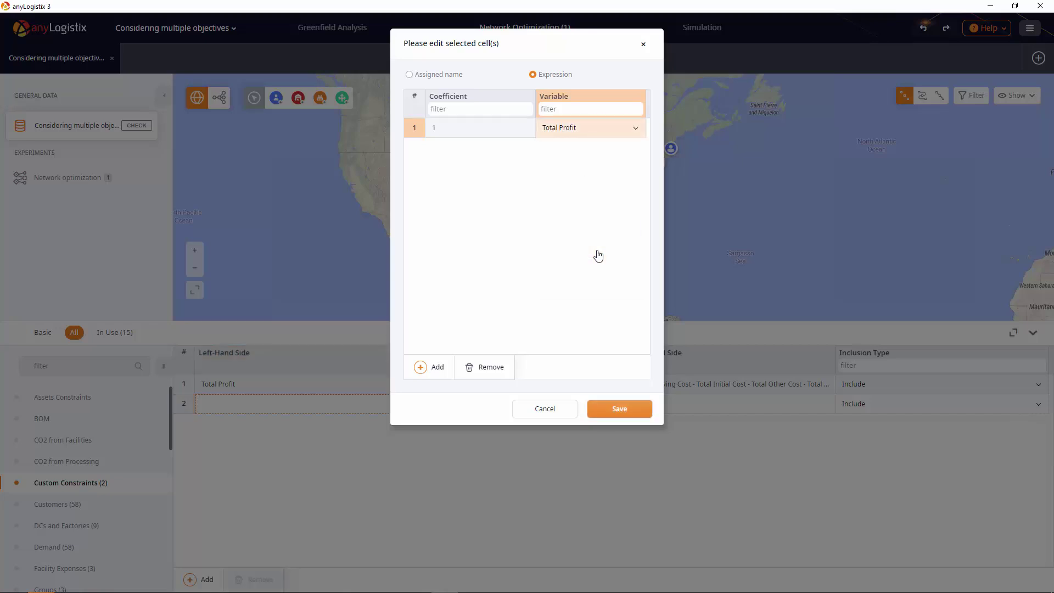
{"action": "left_click", "coordinate": [640, 411]}
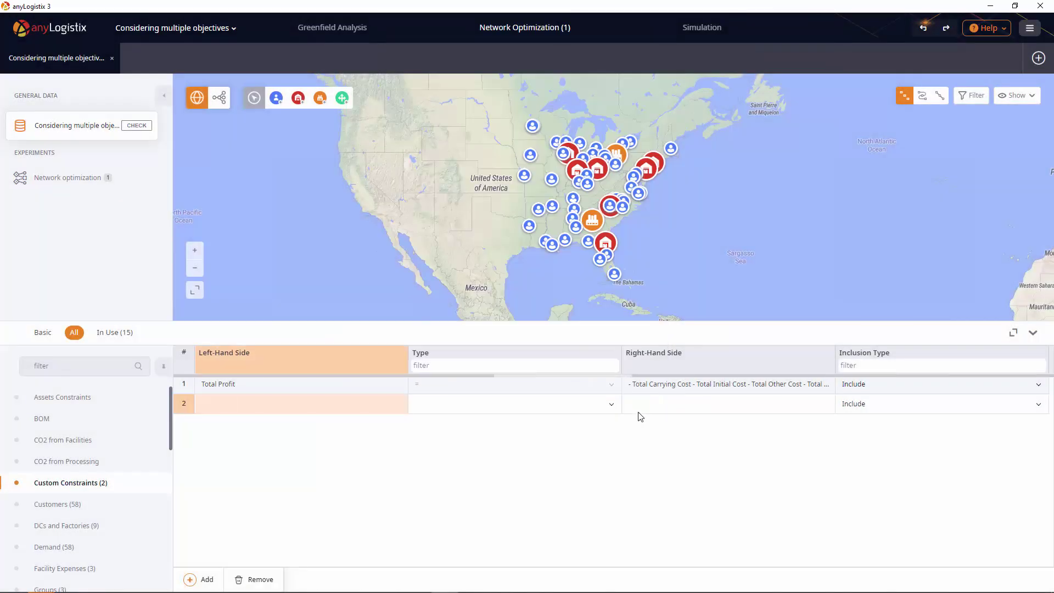
- Set the constraint type to >= with a right-hand side coefficient of 1,000,000,000
{"action": "left_click", "coordinate": [612, 409]}
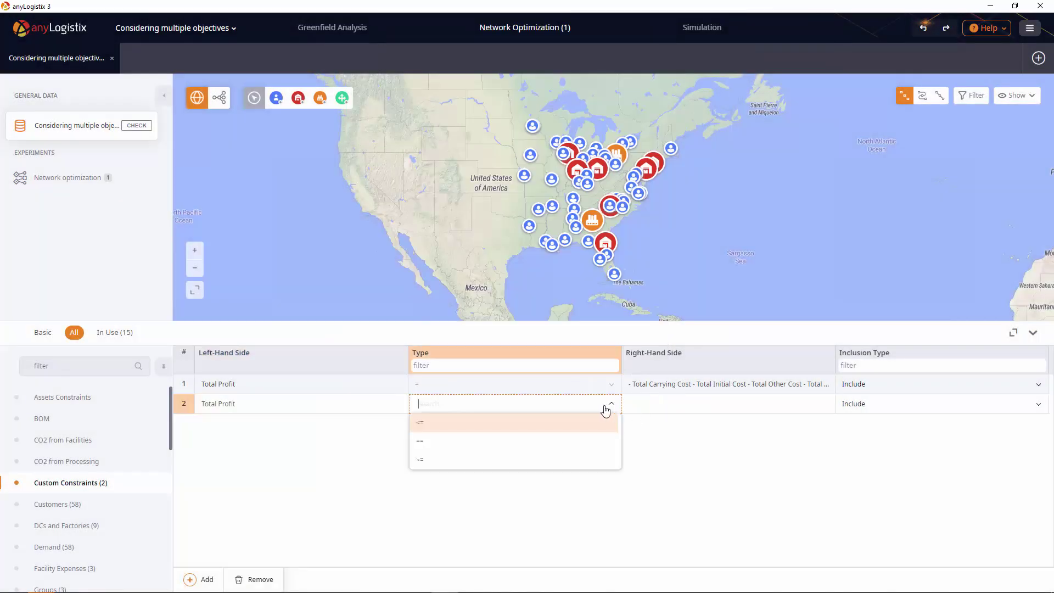
{"action": "left_click", "coordinate": [506, 459]}
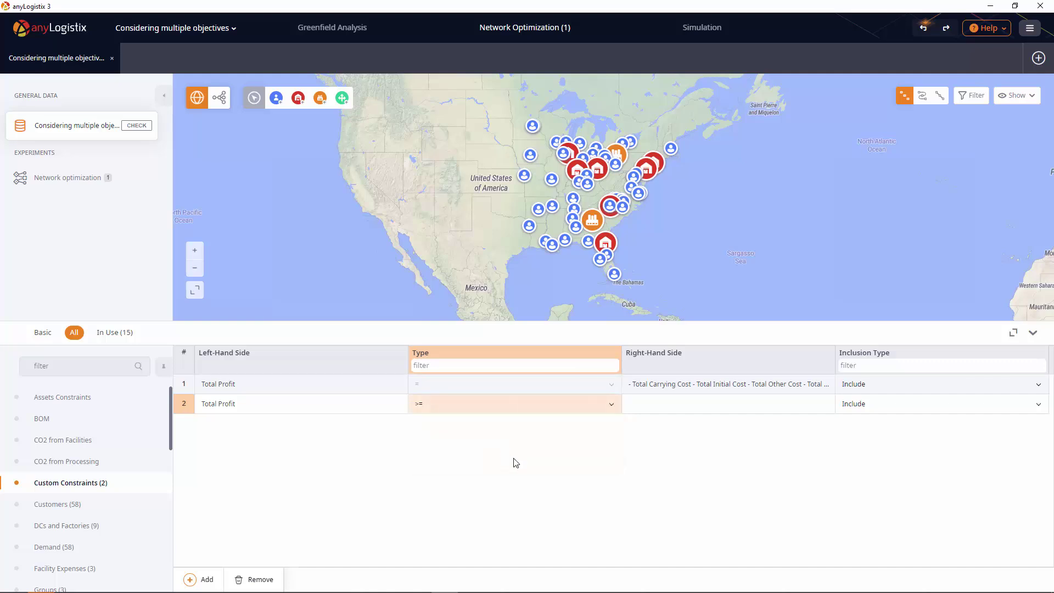
{"action": "double_click", "coordinate": [733, 406]}
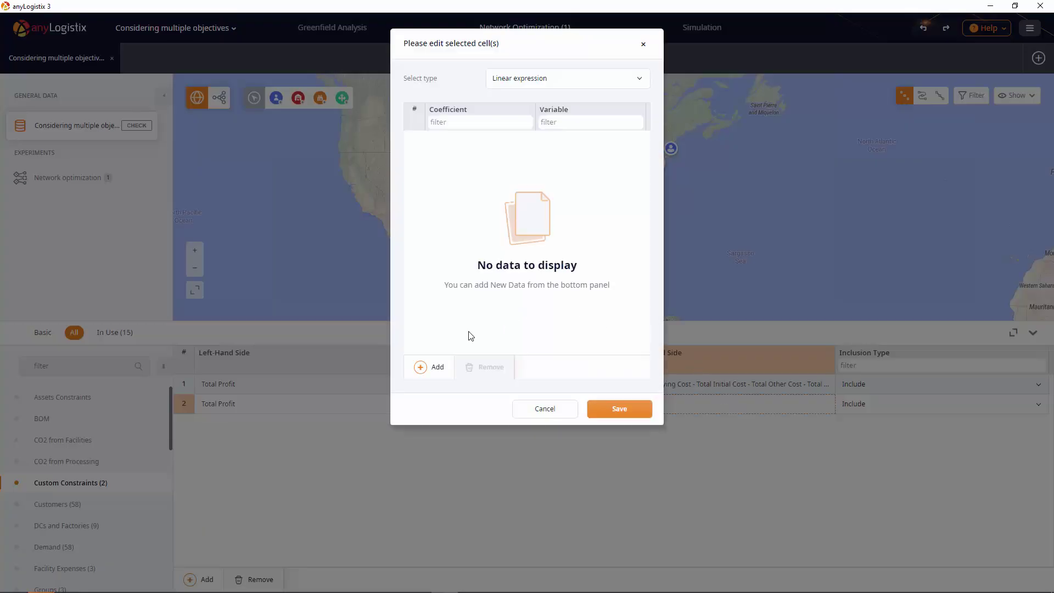
{"action": "left_click", "coordinate": [436, 368]}
{"action": "double_click", "coordinate": [502, 144]}
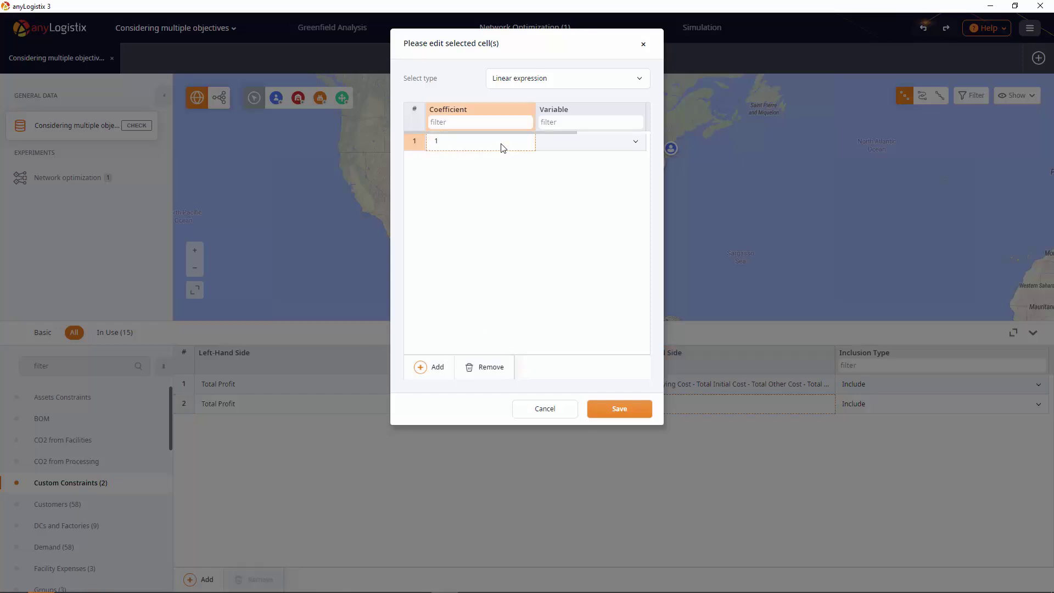
{"action": "type", "text": "1,000,000,000"}
{"action": "key", "text": "Return"}
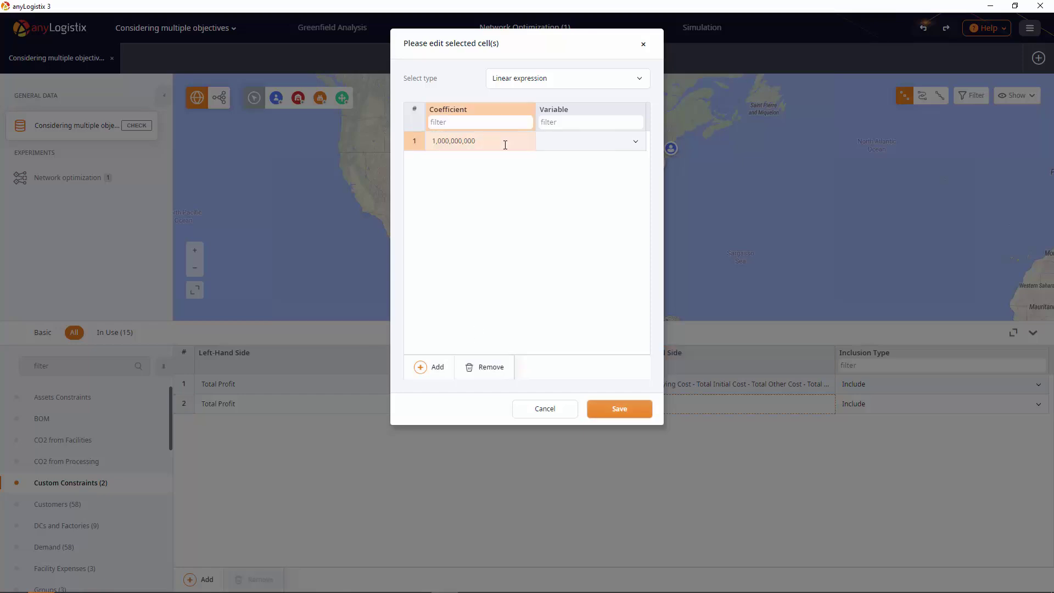
{"action": "left_click", "coordinate": [596, 409]}
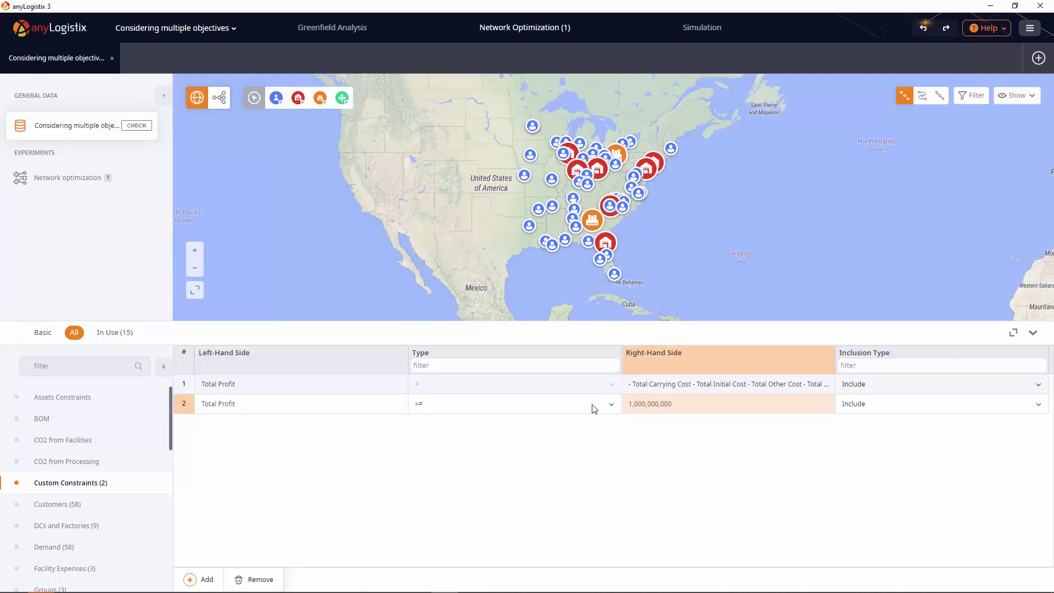
- In Objective Members, switch off every Add to Objective toggle, then switch on only CO2 Emission
{"action": "scroll", "coordinate": [138, 481], "scroll_direction": "down", "scroll_amount": 5}
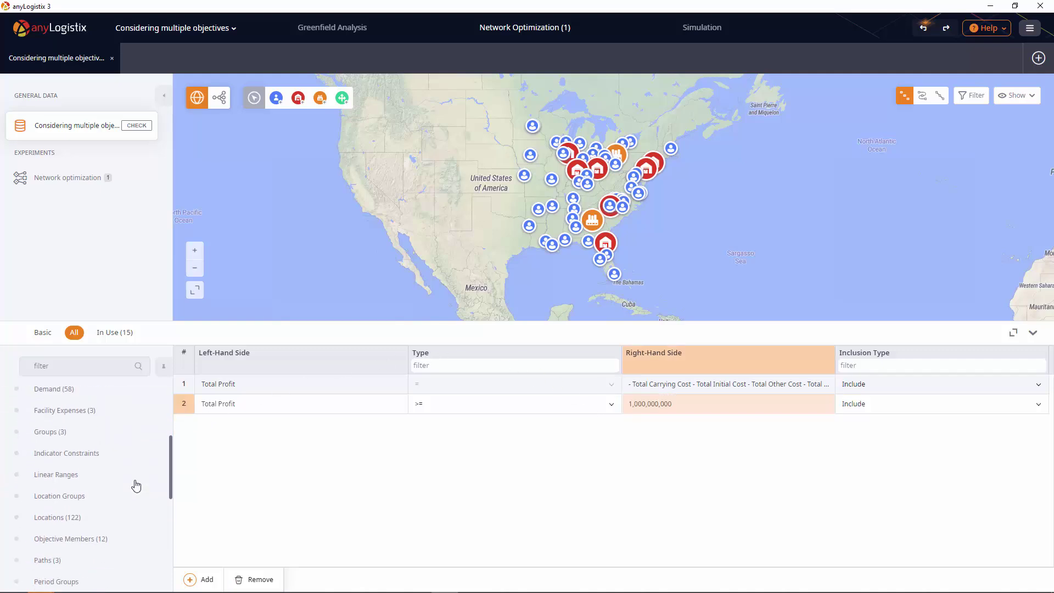
{"action": "left_click", "coordinate": [138, 485]}
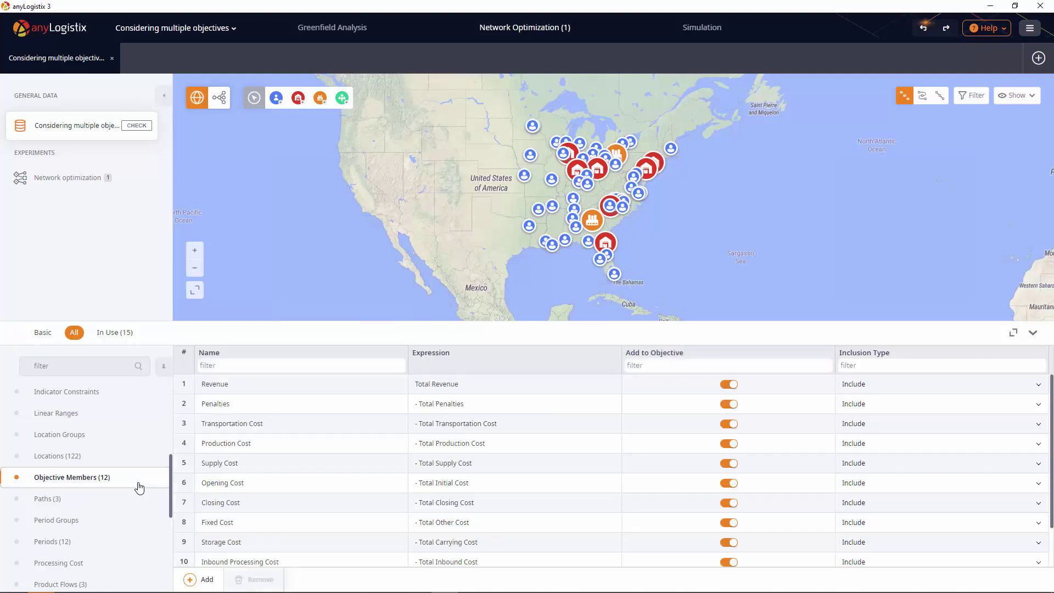
{"action": "left_click", "coordinate": [725, 354]}
{"action": "key", "text": "space"}
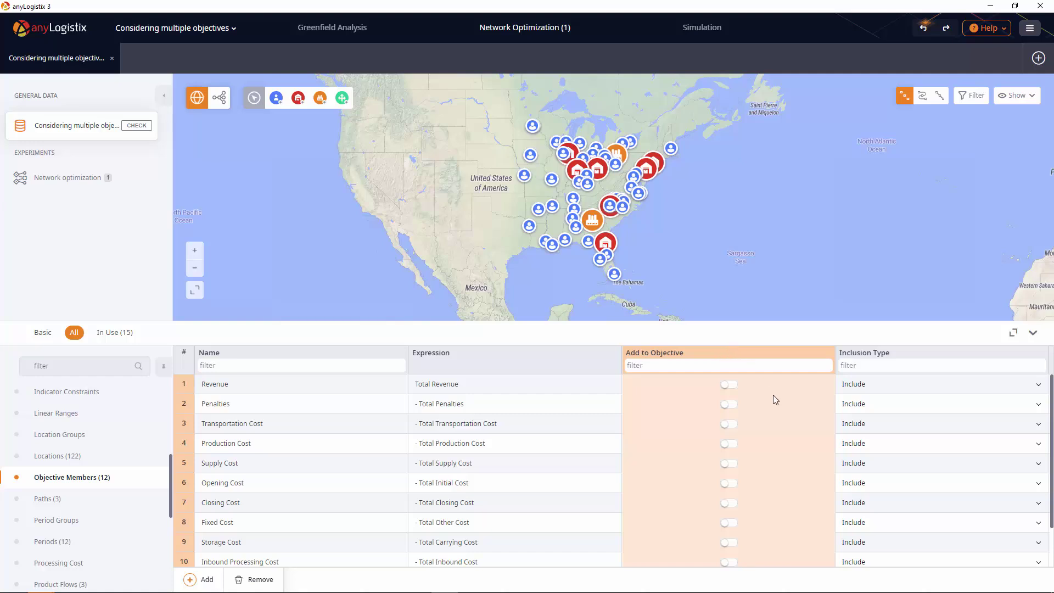
{"action": "scroll", "coordinate": [786, 471], "scroll_direction": "down", "scroll_amount": 2}
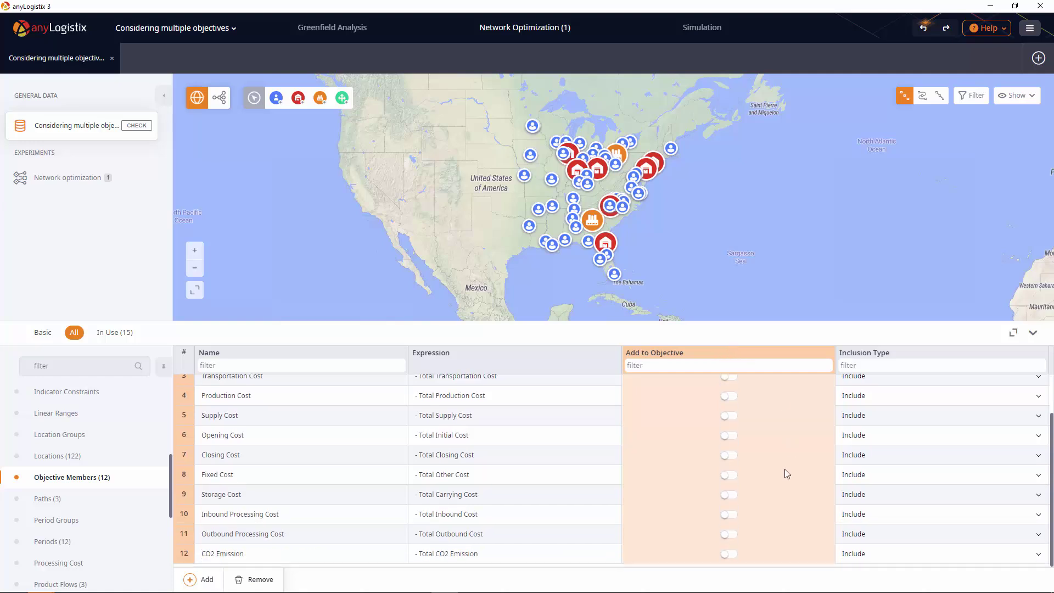
{"action": "left_click", "coordinate": [730, 555]}
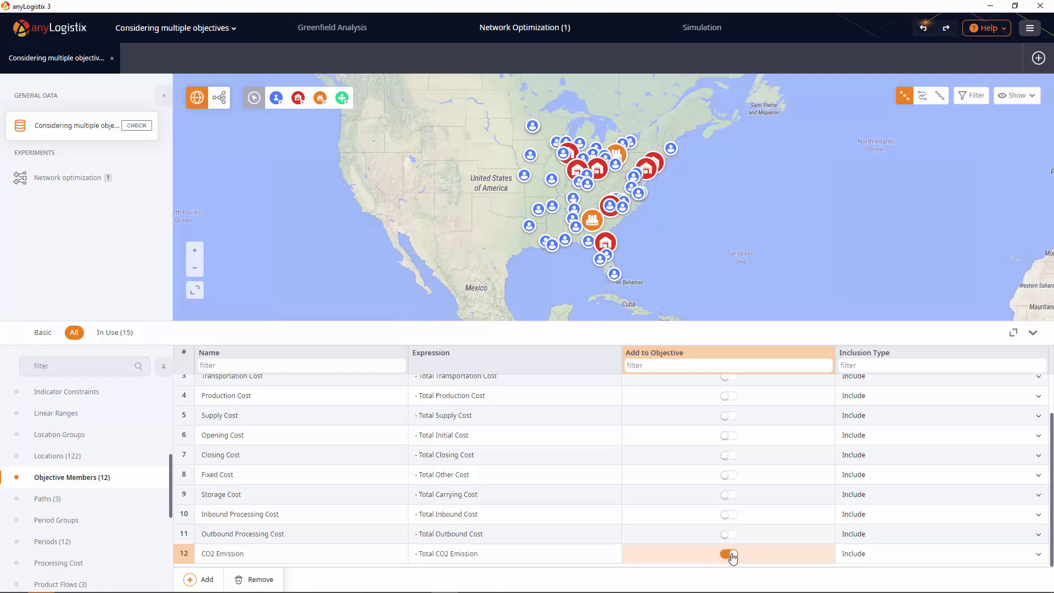
- Rerun Network optimization and enlarge the new Named Expressions, showing Total Profit 1,000,000,000
{"action": "left_click", "coordinate": [126, 187]}
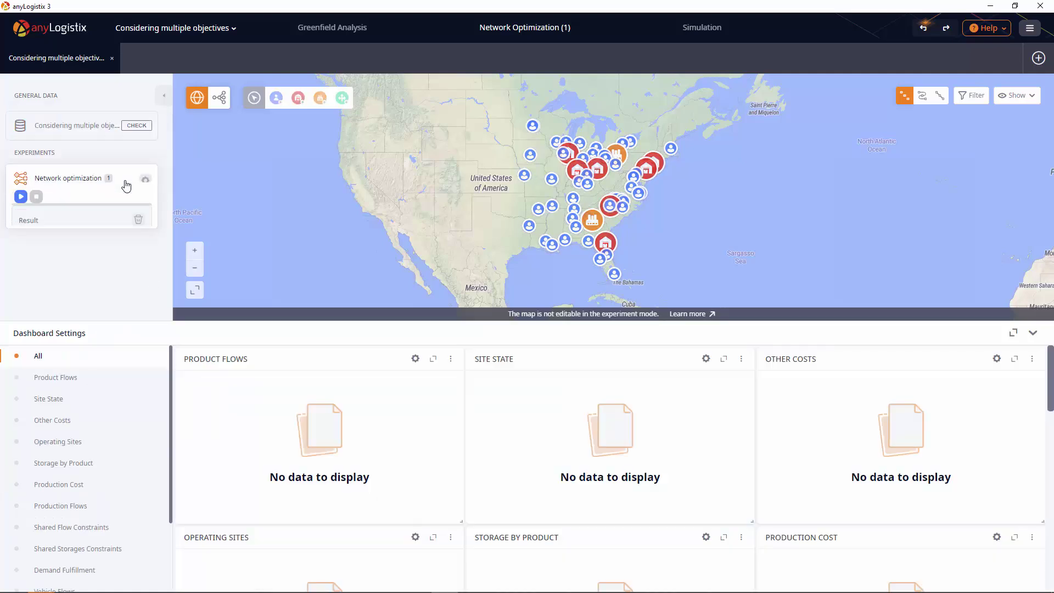
{"action": "left_click", "coordinate": [20, 198]}
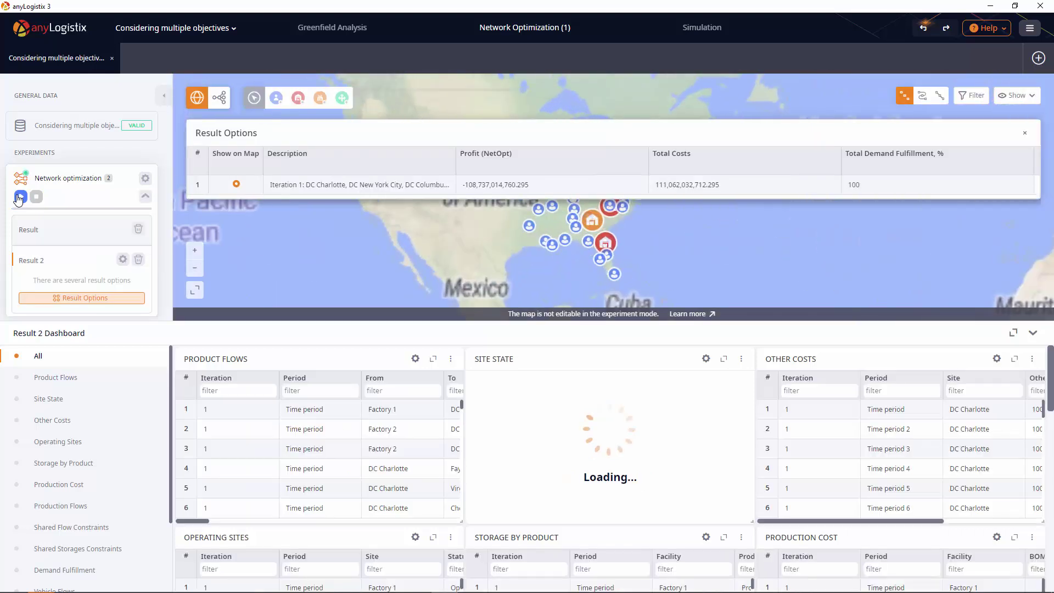
{"action": "scroll", "coordinate": [151, 519], "scroll_direction": "down", "scroll_amount": 3}
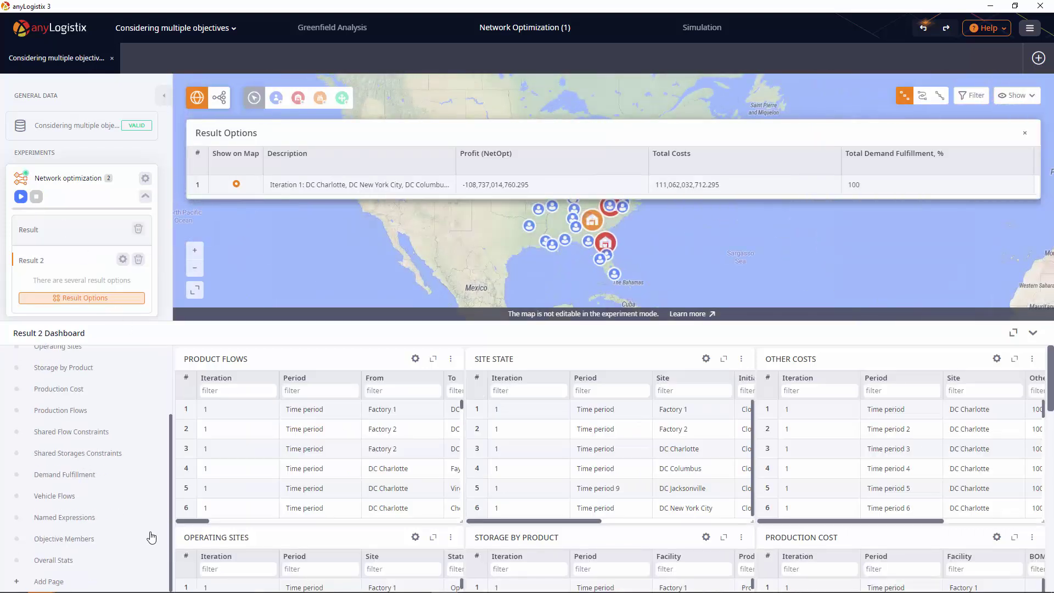
{"action": "left_click", "coordinate": [152, 518]}
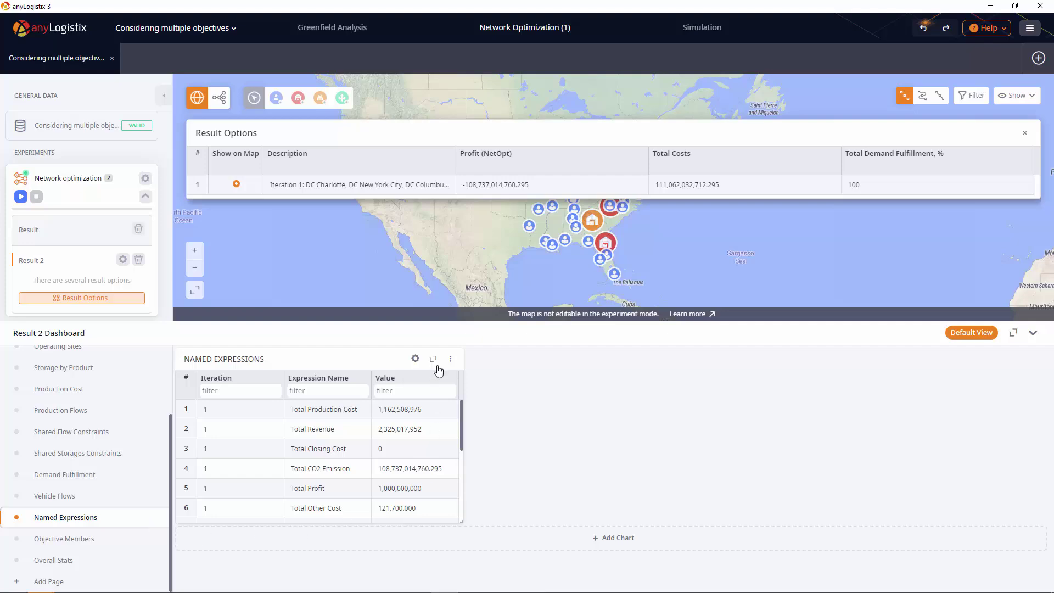
{"action": "left_click", "coordinate": [434, 359]}
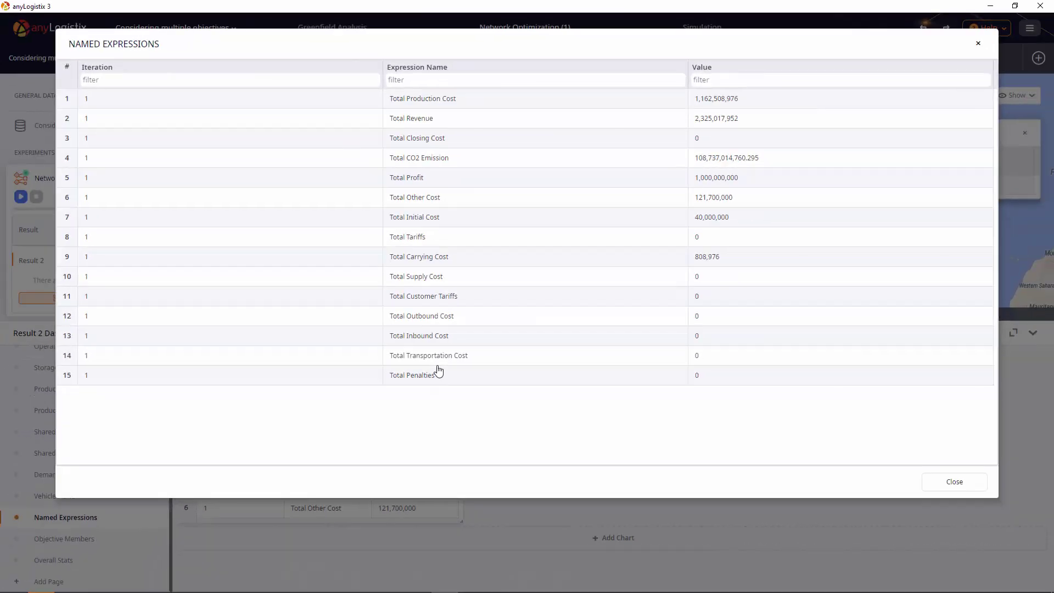
- Close the enlarged table and show the first Result's Named Expressions, with Total CO2 Emission 286,006,167,267.733
{"action": "left_click", "coordinate": [959, 483]}
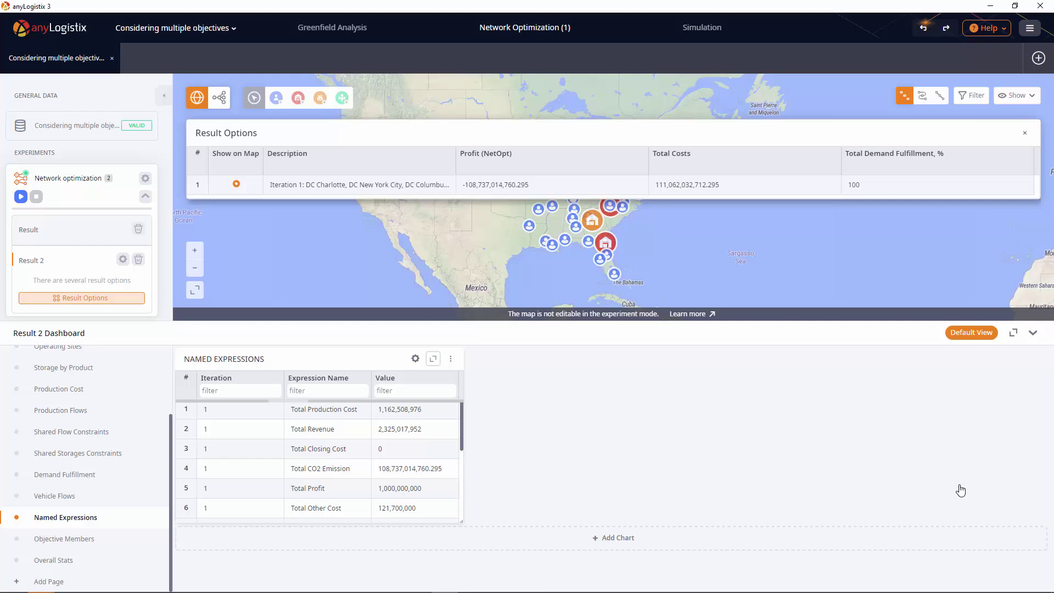
{"action": "left_click", "coordinate": [122, 230]}
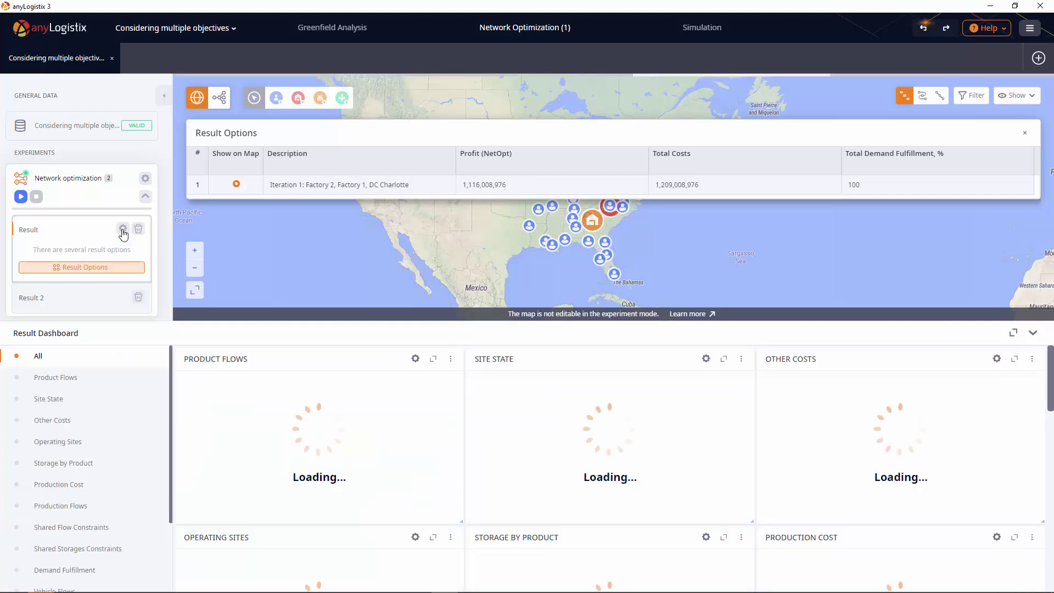
{"action": "scroll", "coordinate": [141, 471], "scroll_direction": "down", "scroll_amount": 3}
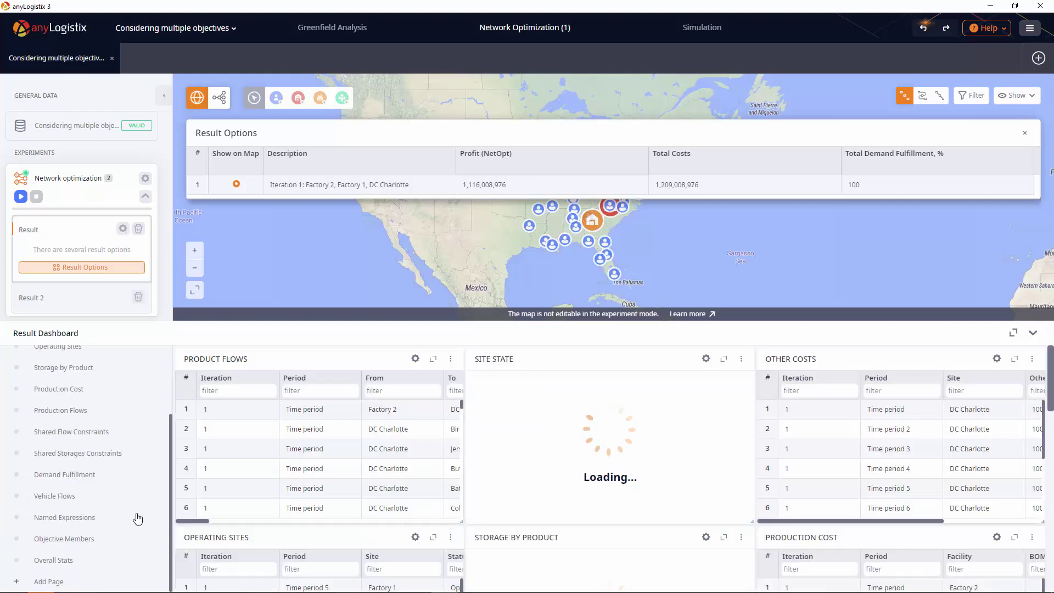
{"action": "left_click", "coordinate": [137, 517]}
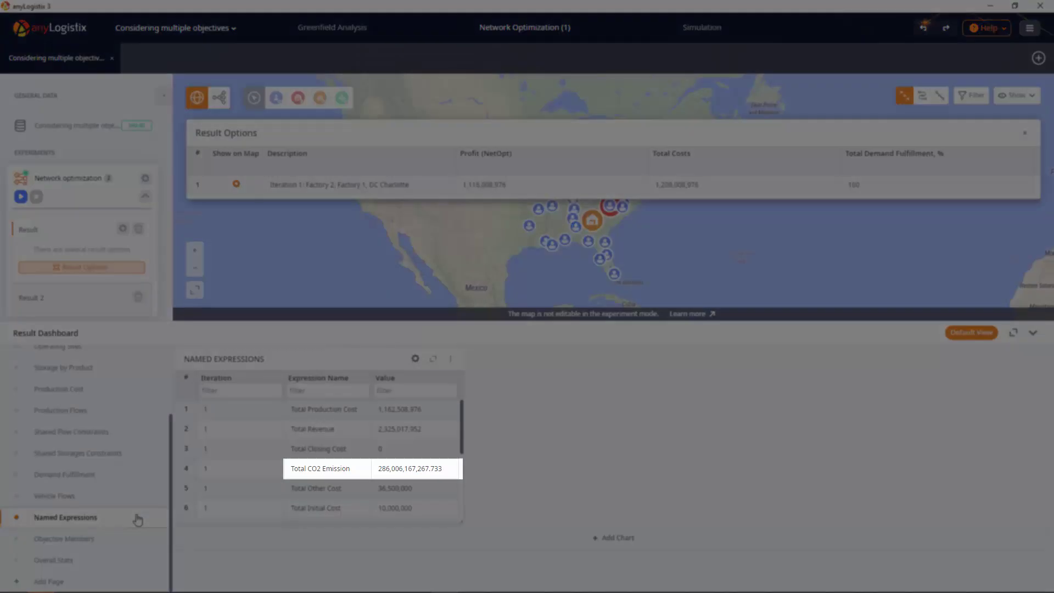